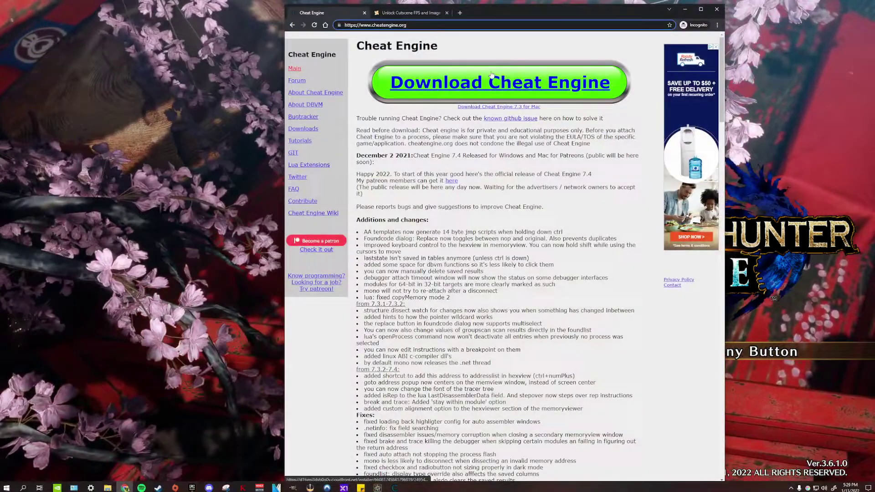
# Step: Examine the cutscene FPS mod page's Cheat Engine screenshot and the comment explaining the scan procedure for DX12
pyautogui.click(418, 15)
pyautogui.scroll(10, 432, 201)
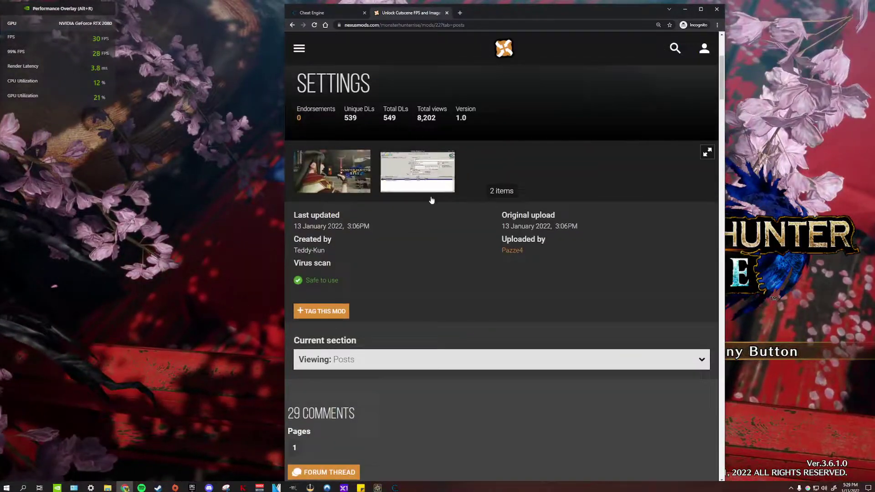
pyautogui.scroll(-2, 431, 199)
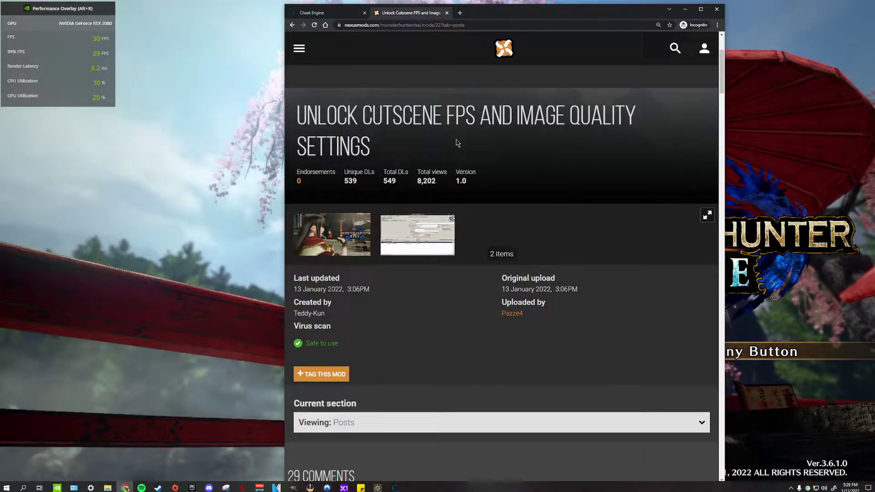
pyautogui.scroll(-1, 484, 139)
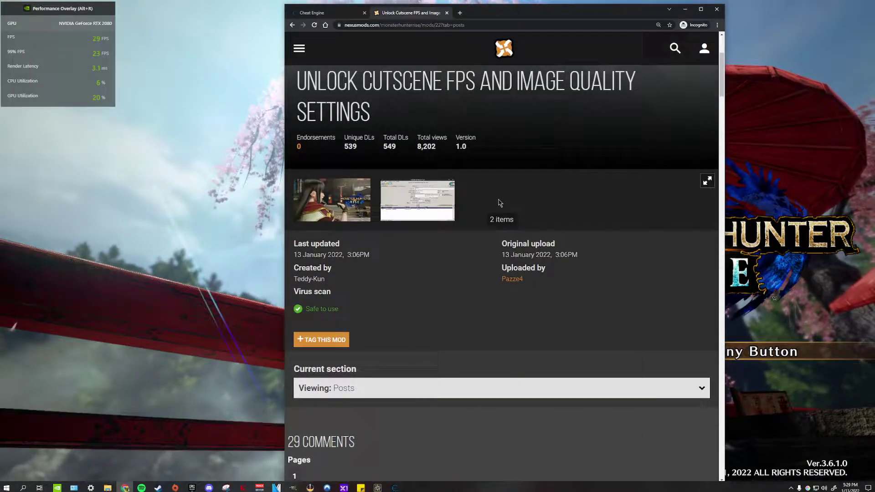
pyautogui.click(425, 205)
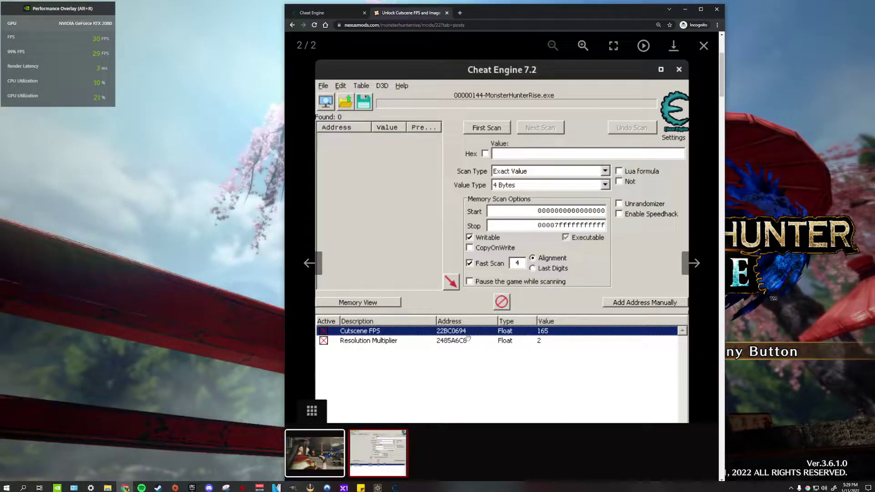
pyautogui.click(704, 54)
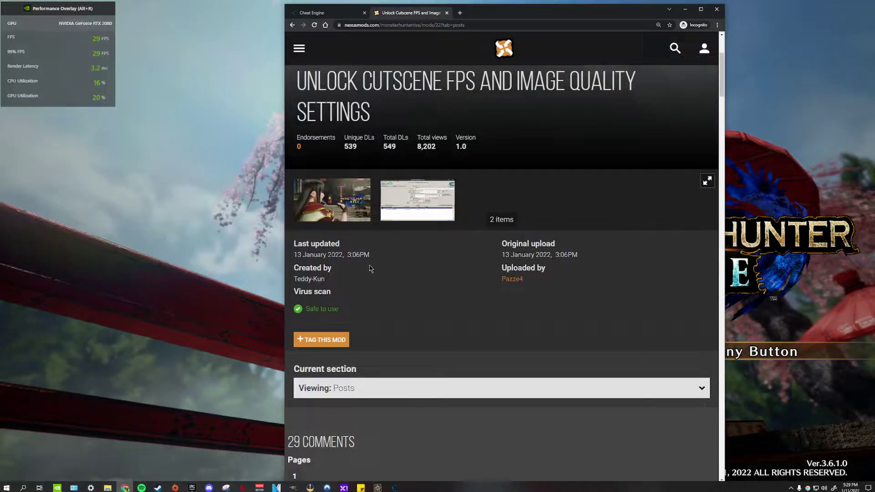
pyautogui.scroll(-4, 370, 269)
pyautogui.scroll(-2, 370, 268)
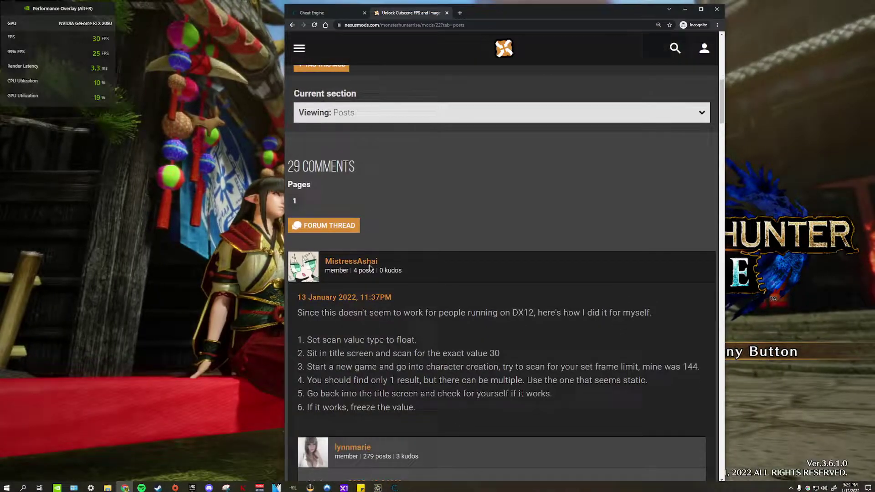
pyautogui.scroll(-1, 358, 334)
pyautogui.scroll(-1, 357, 334)
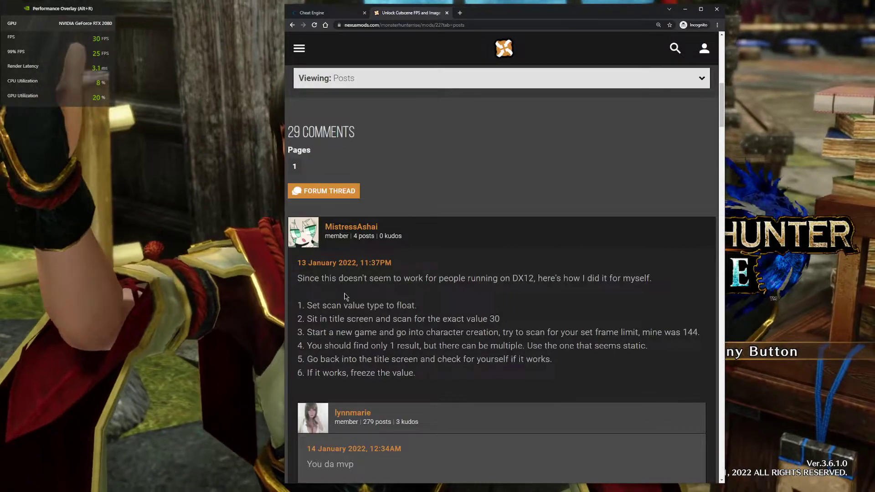
# Step: Put the browser away, switch to Cheat Engine and attach it to the MonsterHunterRise process without loading the associated table
pyautogui.click(341, 17)
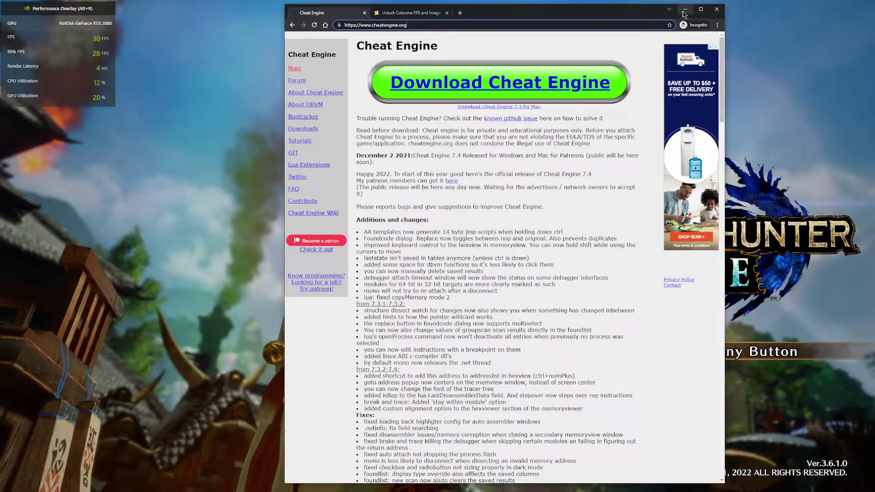
pyautogui.click(685, 9)
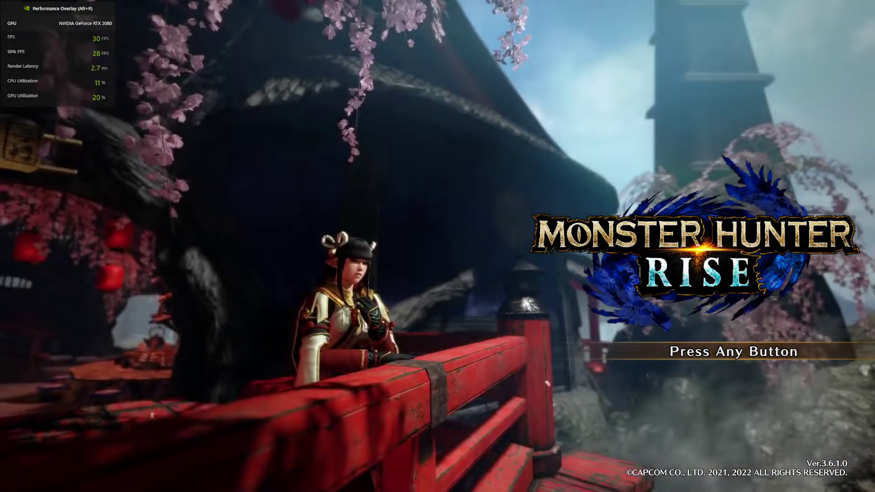
pyautogui.hotkey('alt', 'Tab')
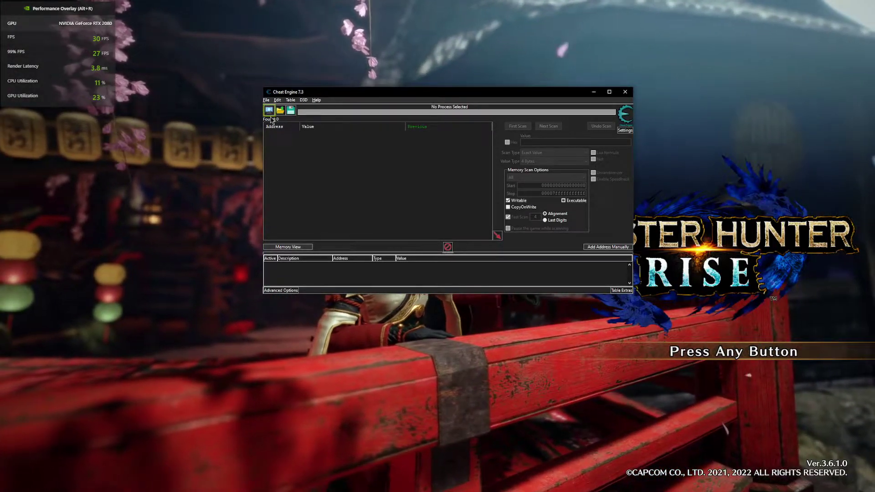
pyautogui.click(269, 111)
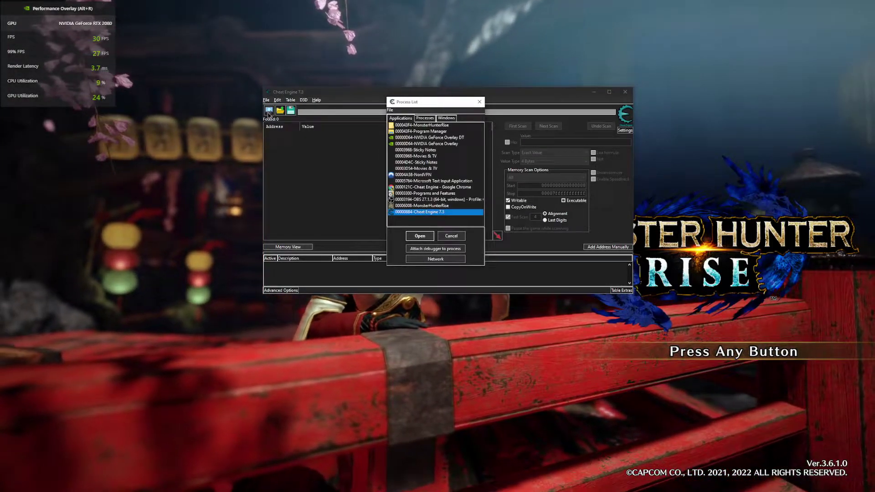
pyautogui.press('Up')
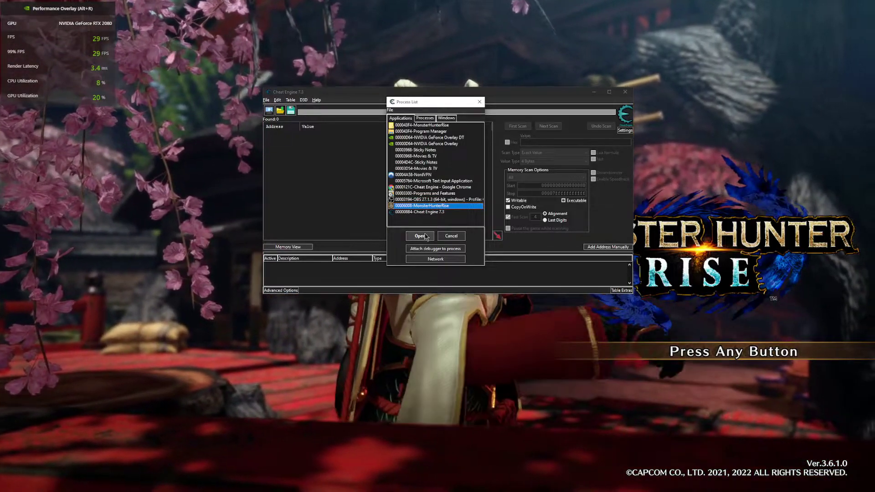
pyautogui.click(420, 236)
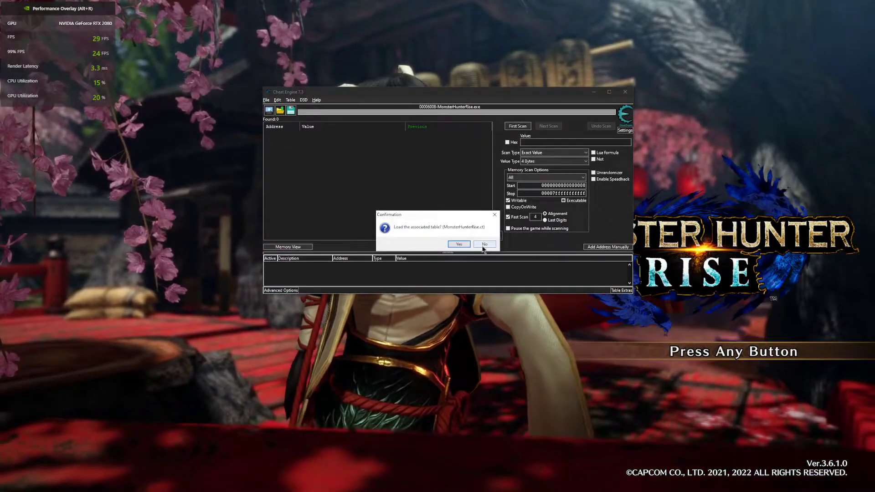
pyautogui.click(485, 244)
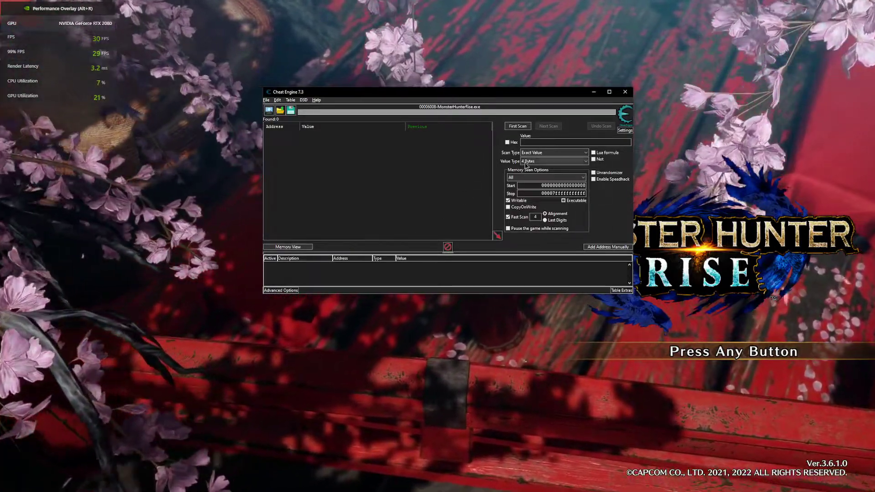
# Step: Set the value type to Float and run a first scan for the exact value 30
pyautogui.click(531, 161)
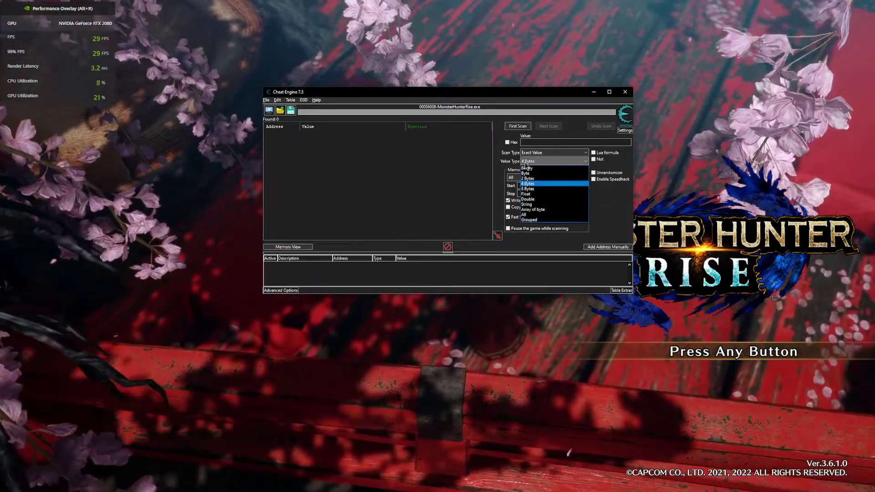
pyautogui.click(530, 195)
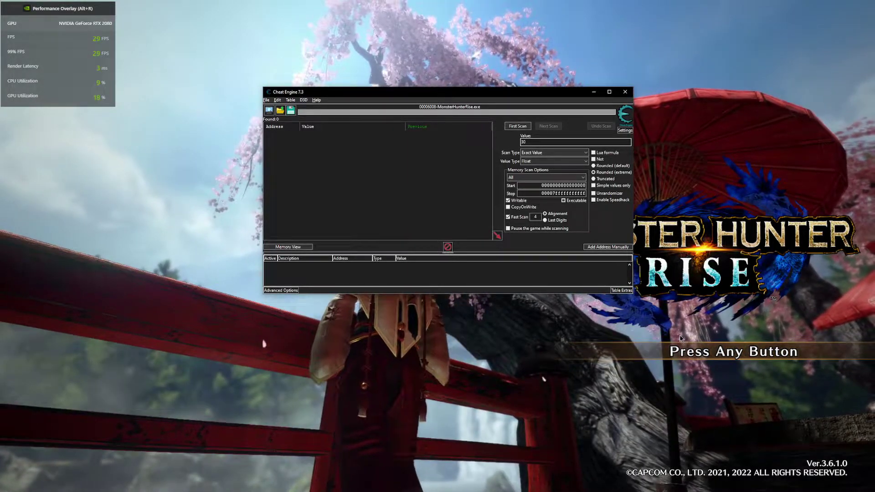
pyautogui.click(517, 127)
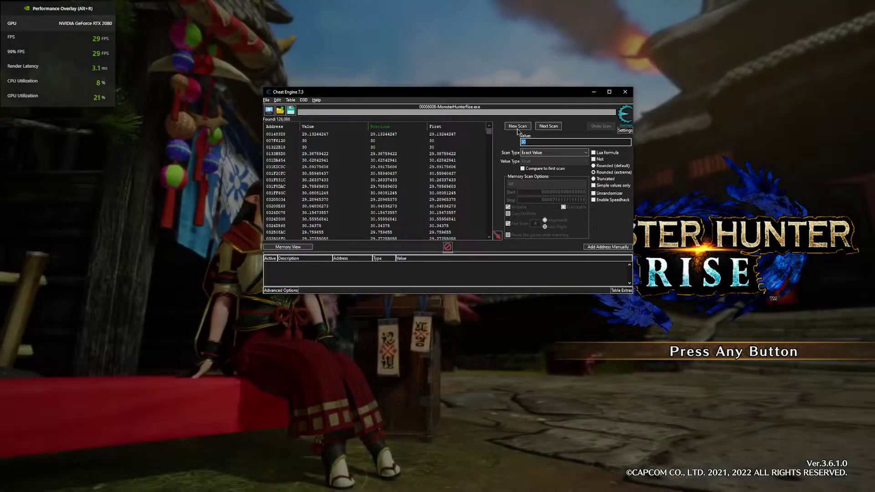
pyautogui.click(530, 142)
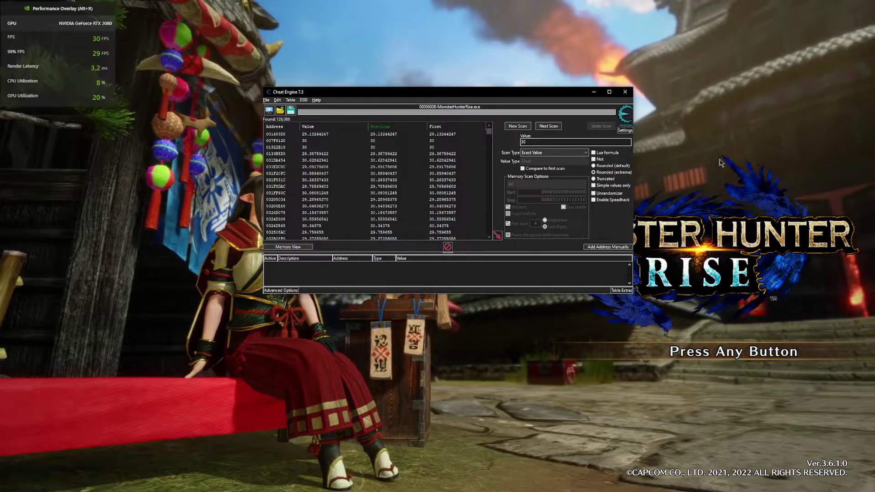
# Step: Start a new game to reach character creation, and narrow the Cheat Engine scan to the exact value 144
pyautogui.click(723, 194)
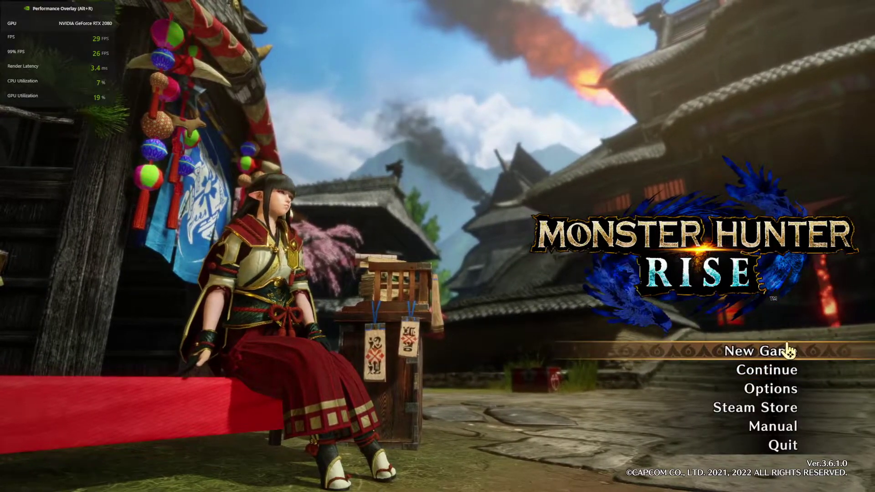
pyautogui.click(786, 356)
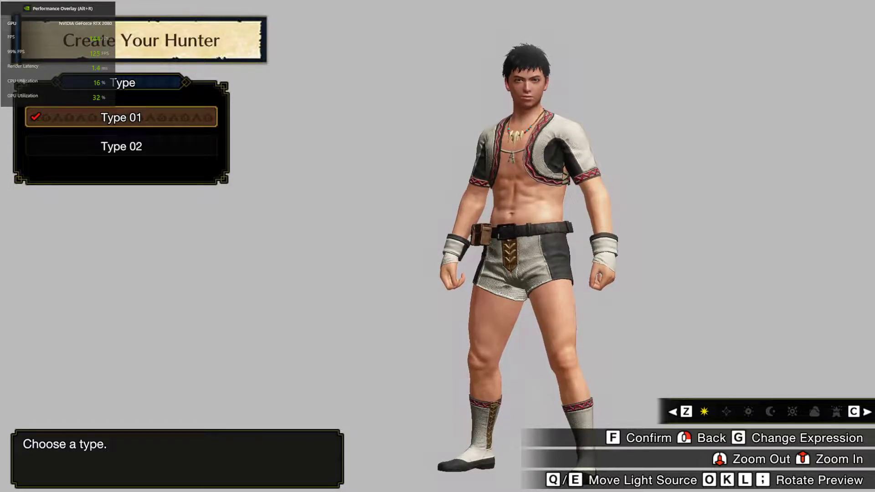
pyautogui.hotkey('alt', 'Tab')
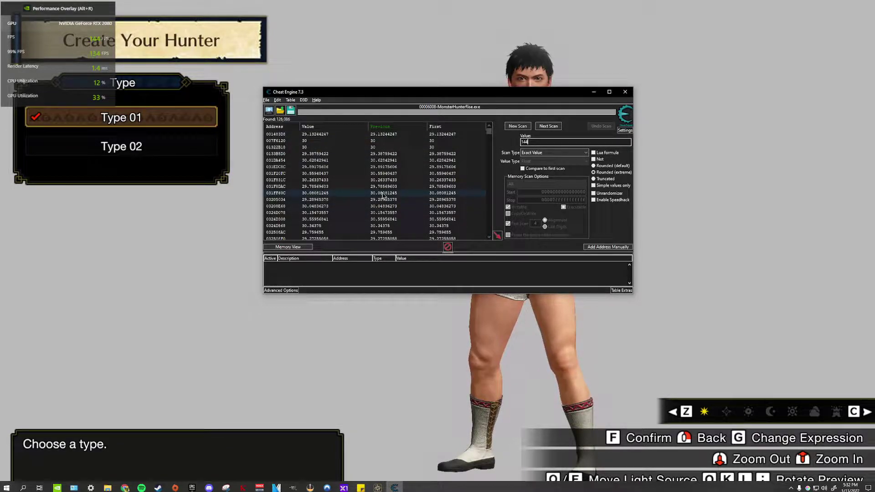
pyautogui.click(549, 126)
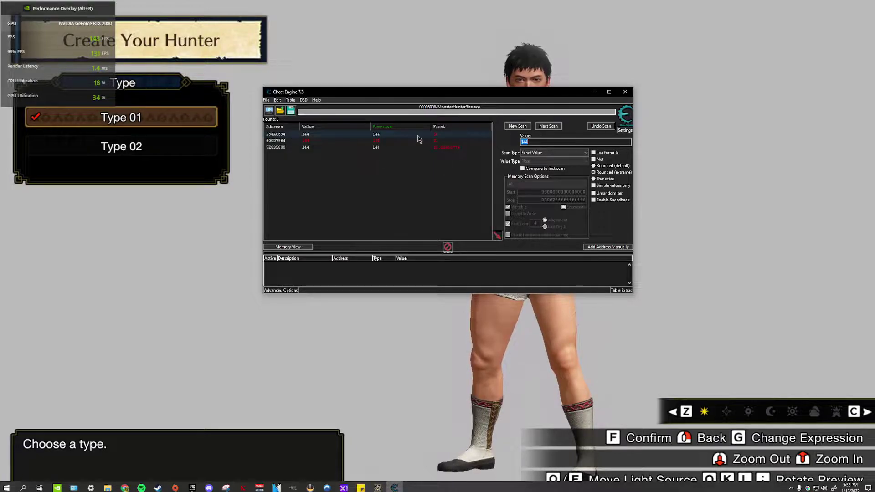
# Step: Add the first matching address to the address list, change its description to "Cutscene FPS" and freeze its value
pyautogui.doubleClick(453, 135)
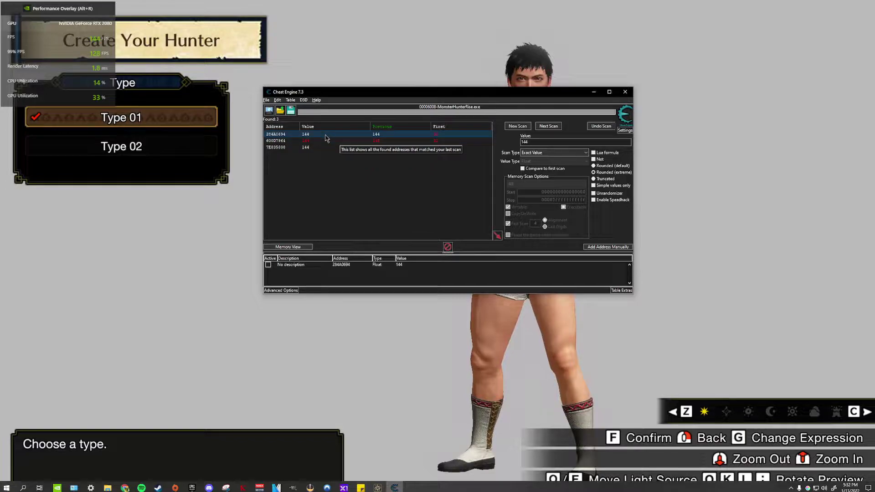
pyautogui.doubleClick(294, 265)
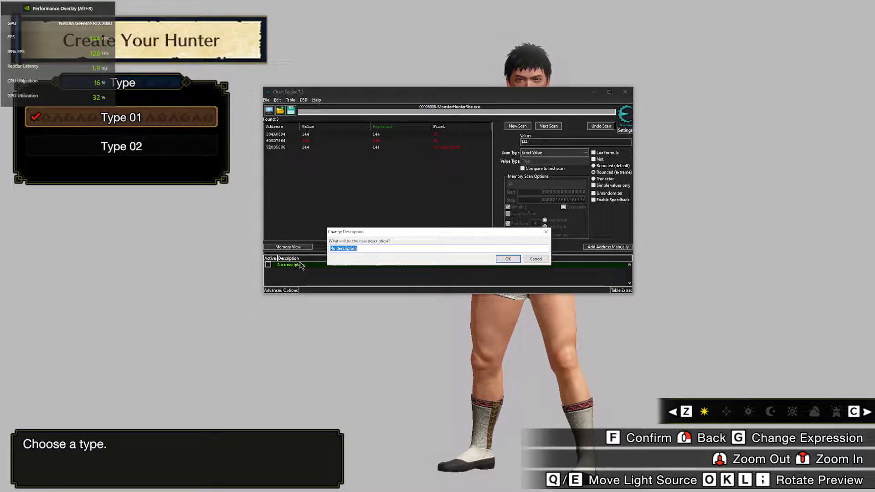
pyautogui.write('Cutscene FPS')
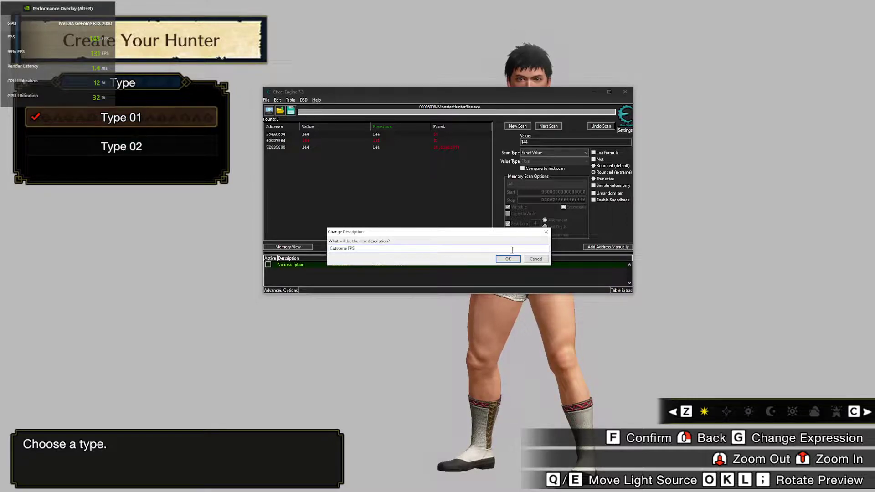
pyautogui.click(507, 258)
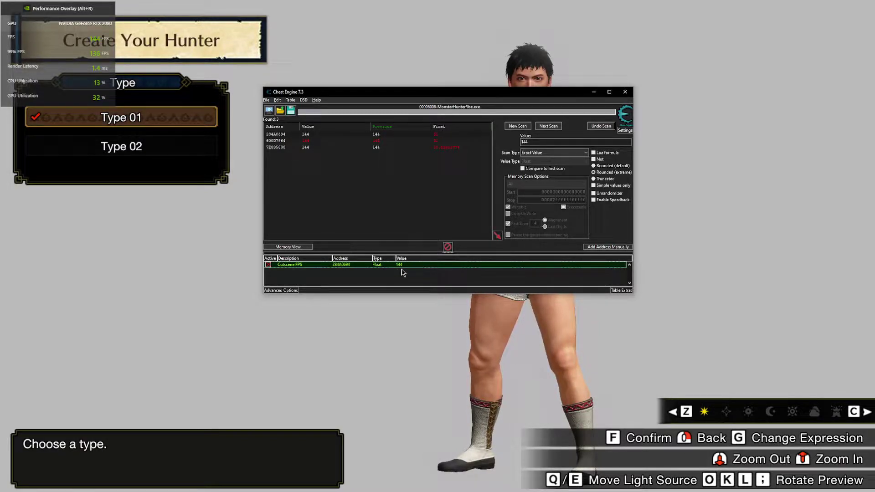
pyautogui.doubleClick(401, 267)
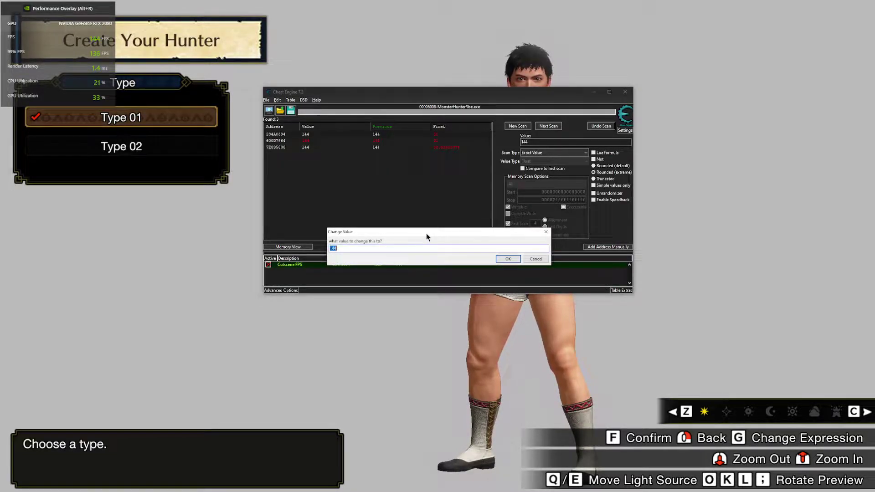
pyautogui.press('Escape')
pyautogui.doubleClick(408, 264)
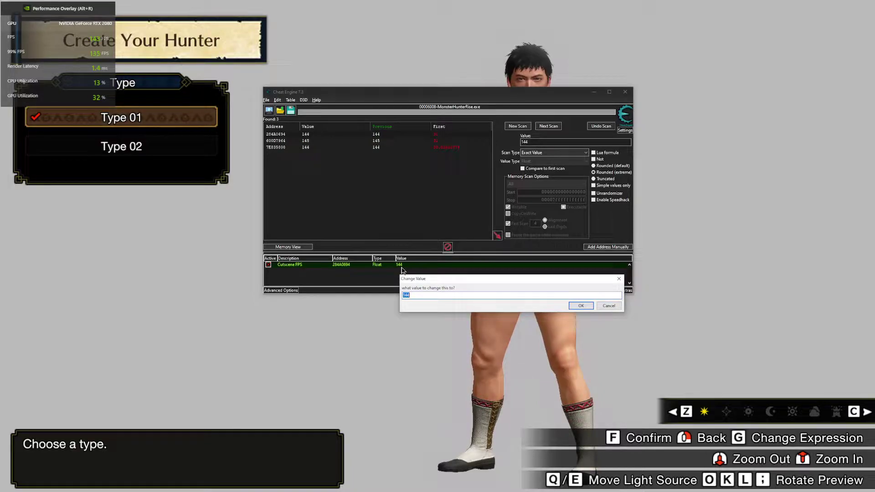
pyautogui.click(620, 280)
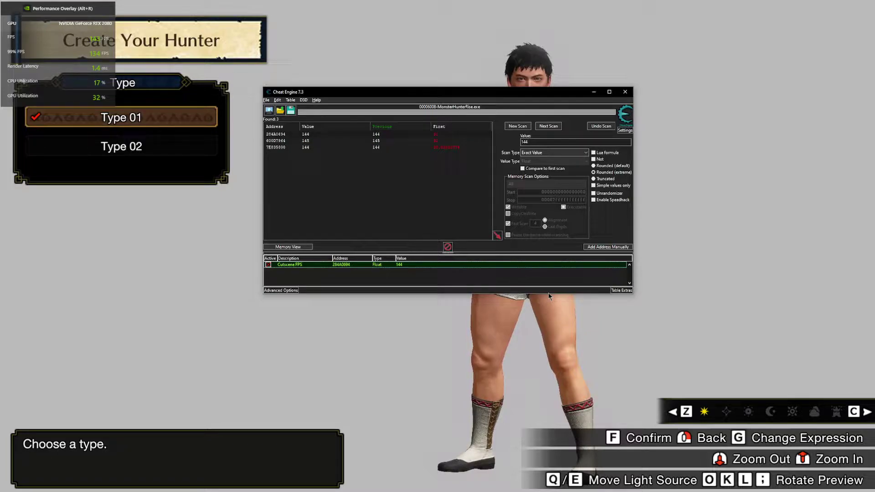
pyautogui.click(266, 100)
pyautogui.click(266, 100)
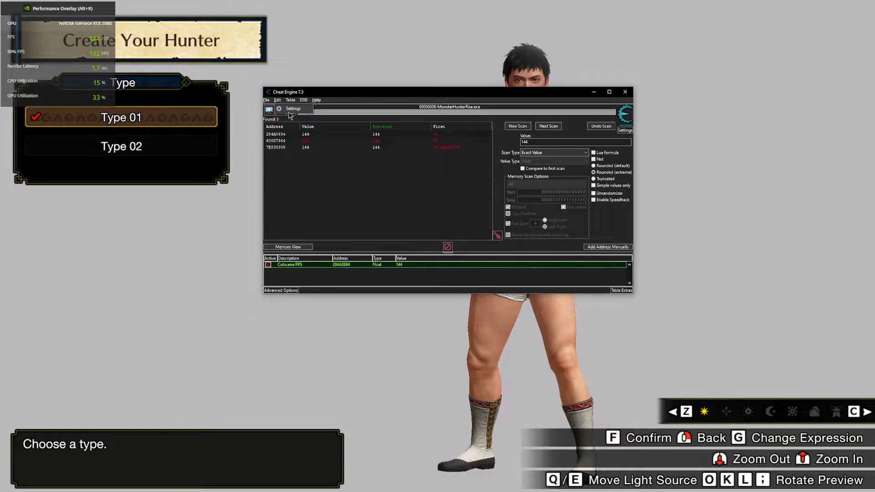
pyautogui.click(266, 100)
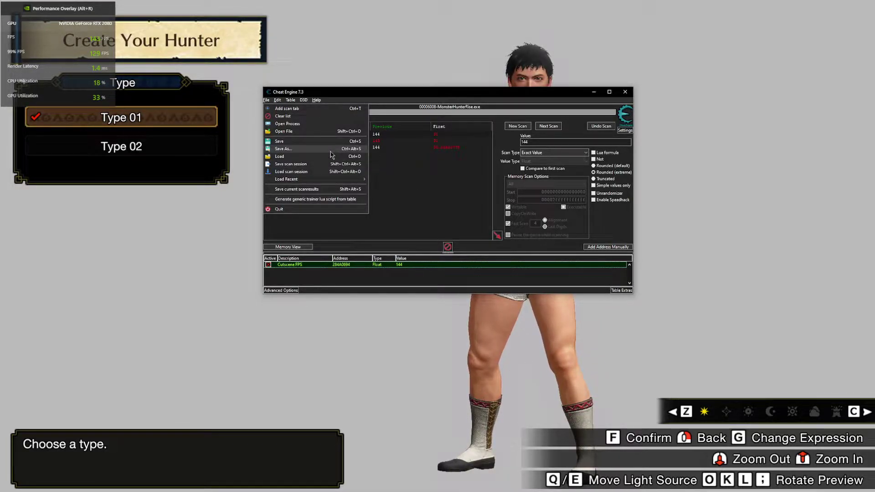
pyautogui.click(501, 98)
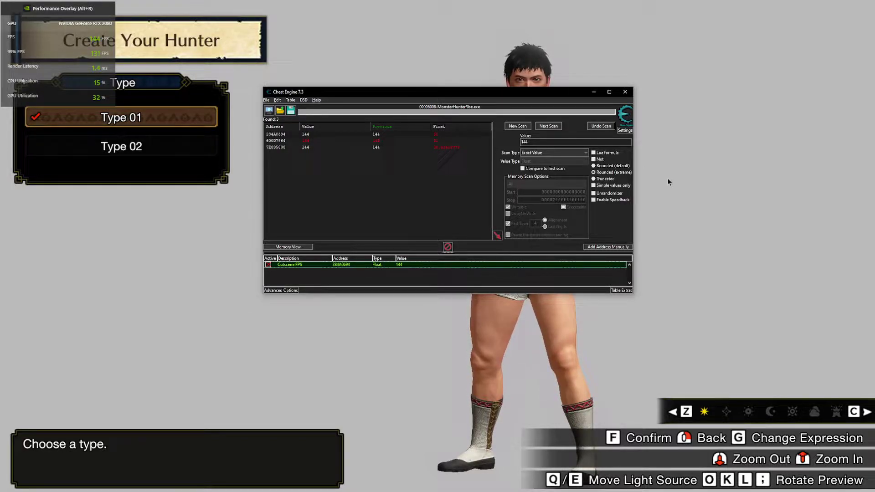
# Step: Return to the game, back out of character creation to the title screen and load into the saved game
pyautogui.click(699, 67)
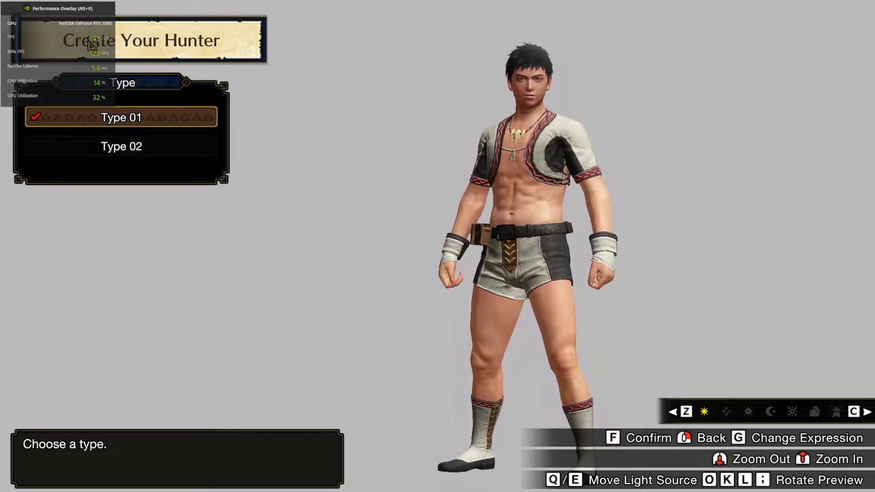
pyautogui.press('Escape')
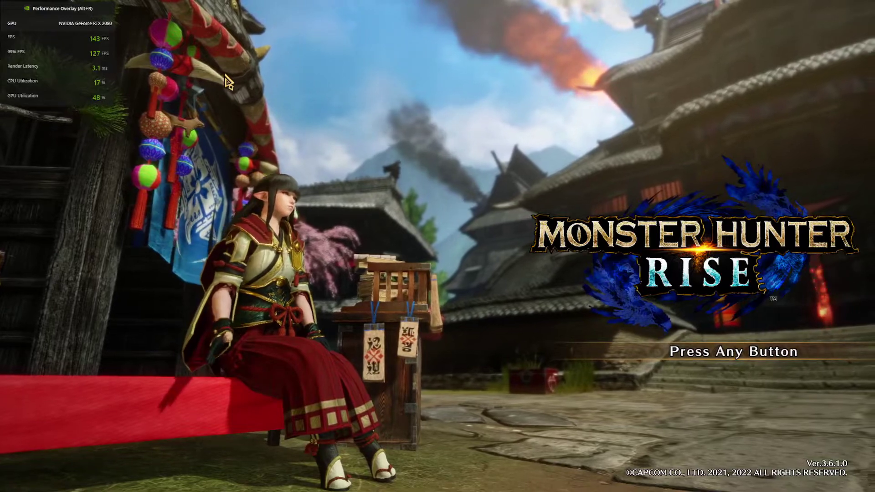
pyautogui.click(636, 348)
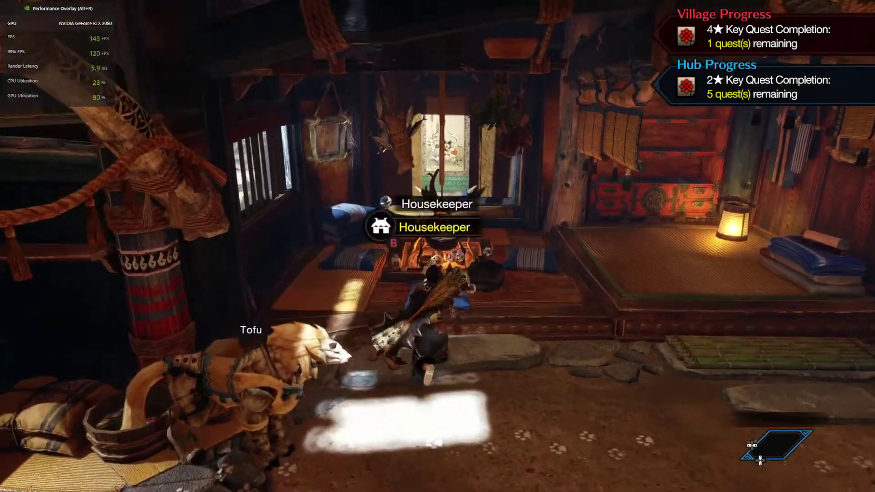
# Step: Talk to the Housekeeper and open the Monster Intros collection in the Gallery
pyautogui.press('f')
pyautogui.press('Down')
pyautogui.press('Down')
pyautogui.press('Down')
pyautogui.press('Down')
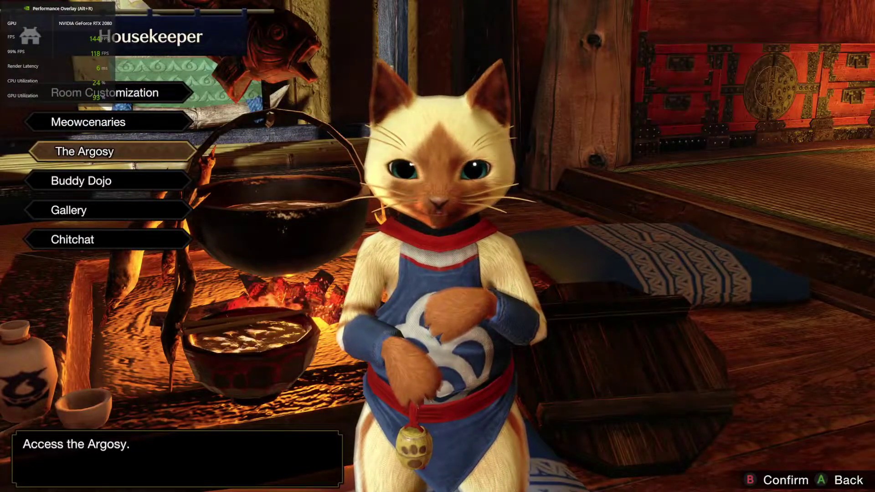
pyautogui.press('Return')
pyautogui.press('Down')
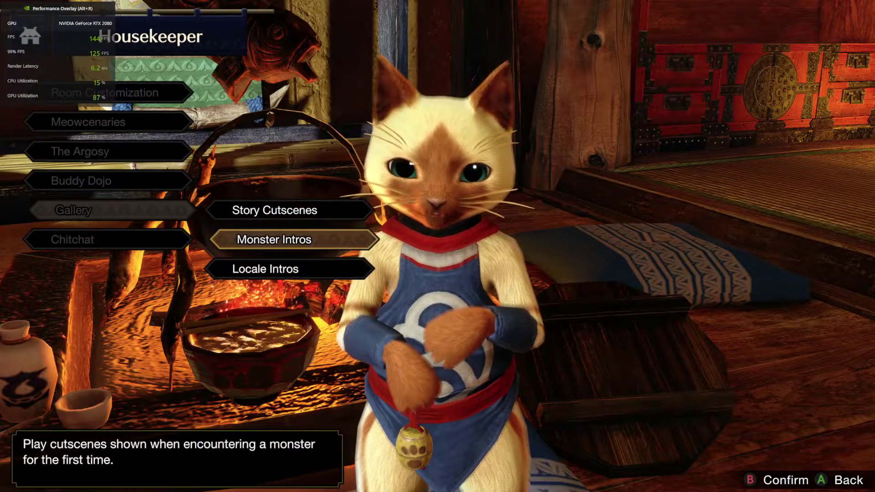
pyautogui.press('Return')
# Step: Select Barioth's monster intro in the collection and play it to check the cutscene frame rate
pyautogui.press('Right')
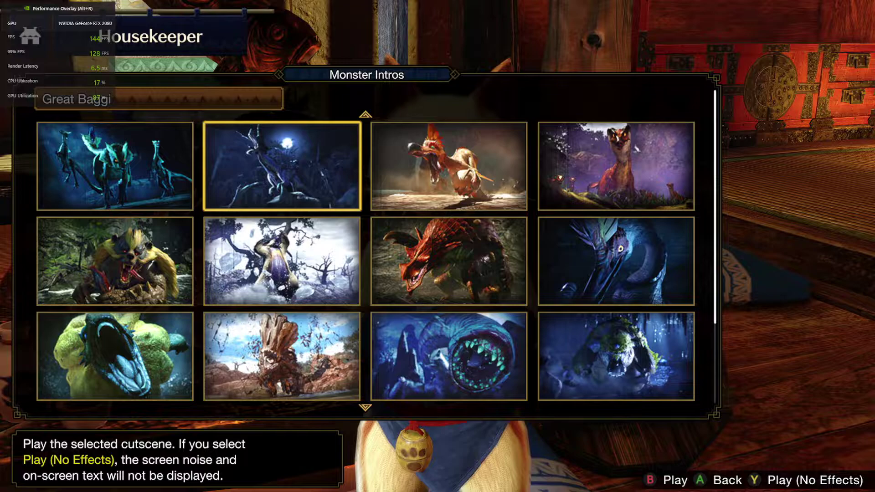
pyautogui.press('Down')
pyautogui.press('Right')
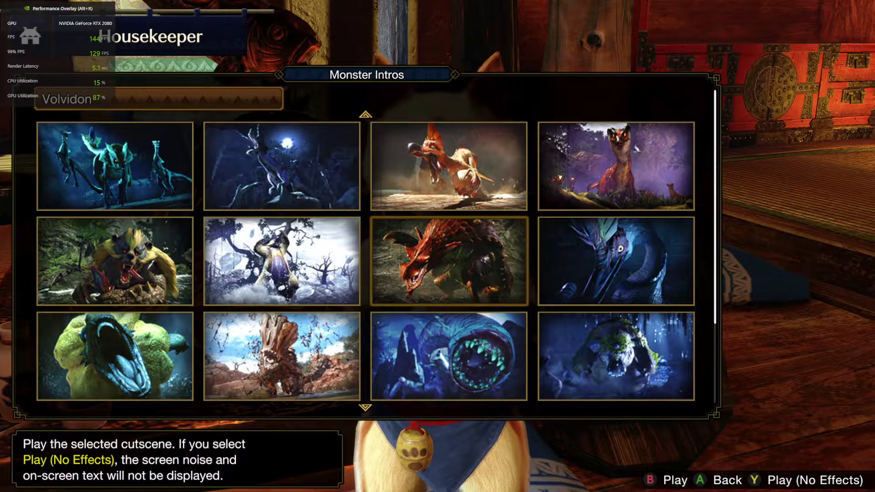
pyautogui.press('Down')
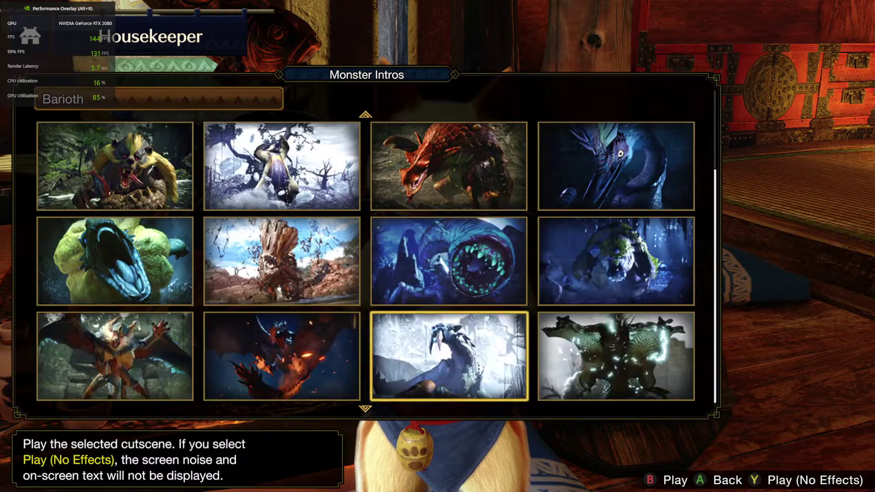
pyautogui.press('Right')
pyautogui.press('Down')
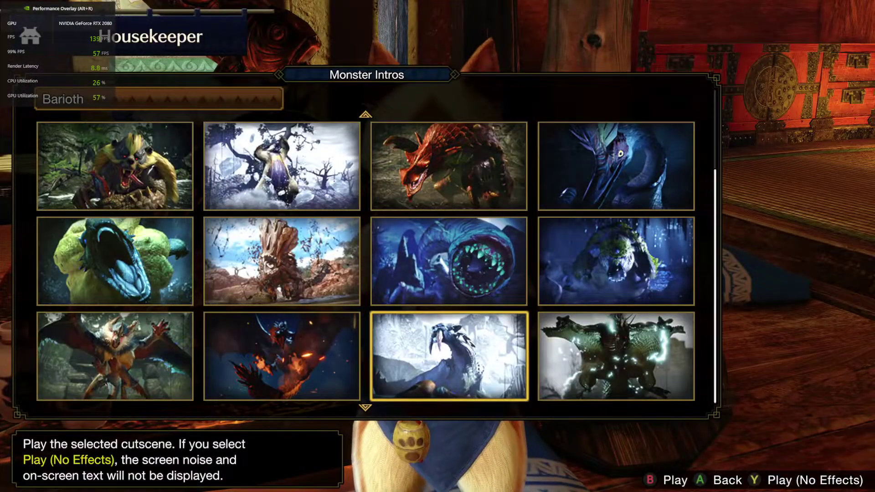
# Step: Leave the Monster Intros, open the Story Cutscenes and select "Where Hunters Meet"
pyautogui.press('Escape')
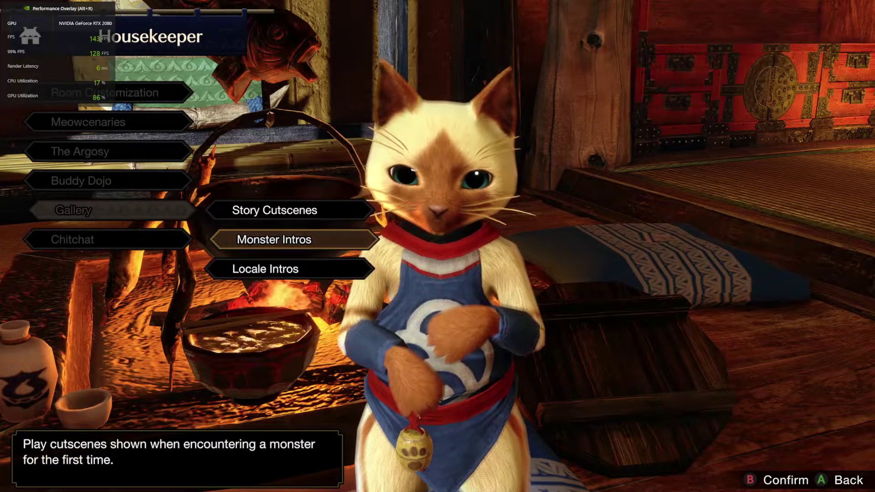
pyautogui.press('Down')
pyautogui.press('Up')
pyautogui.press('Up')
pyautogui.press('Return')
pyautogui.press('Right')
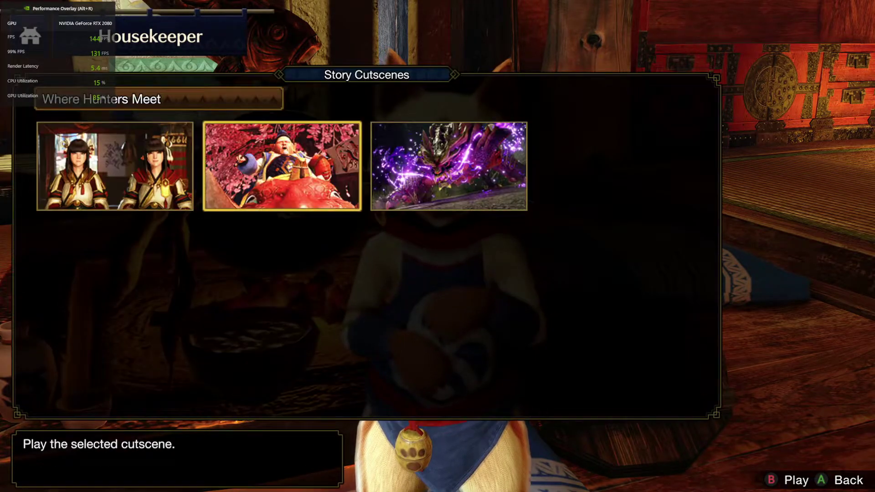